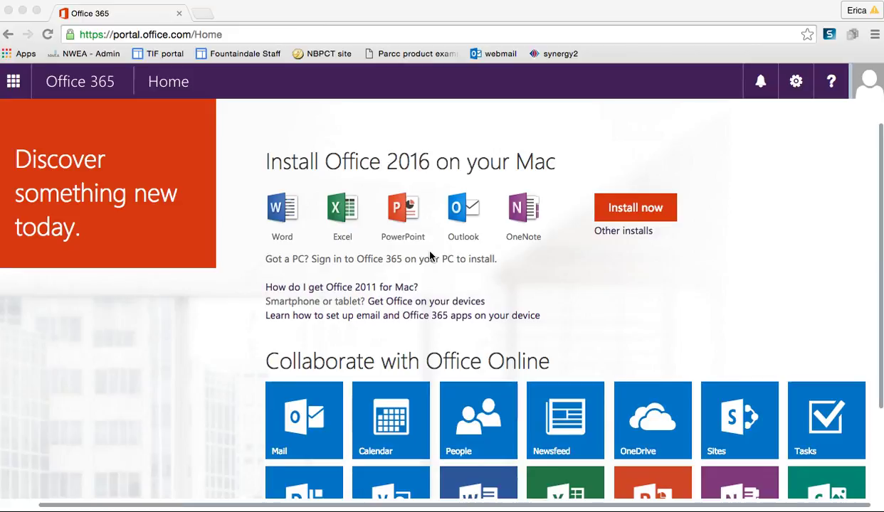
# Step: Scroll the Office 365 home page, then bring up the app launcher listing Mail, OneDrive and Delve
pyautogui.scroll(-3, 430, 256)
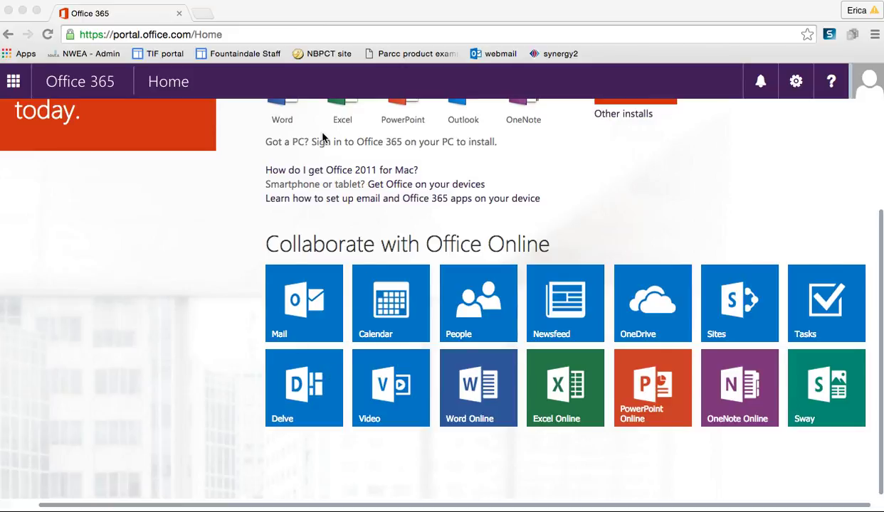
pyautogui.scroll(4, 321, 137)
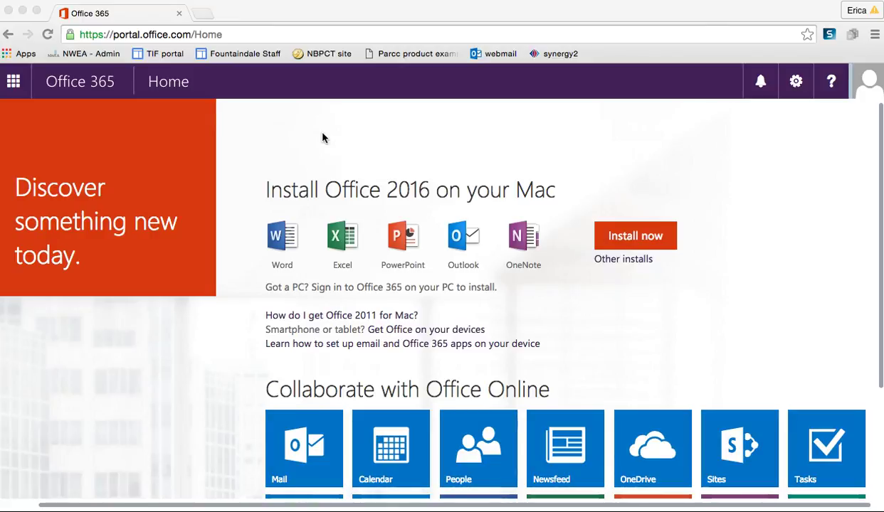
pyautogui.scroll(-4, 322, 137)
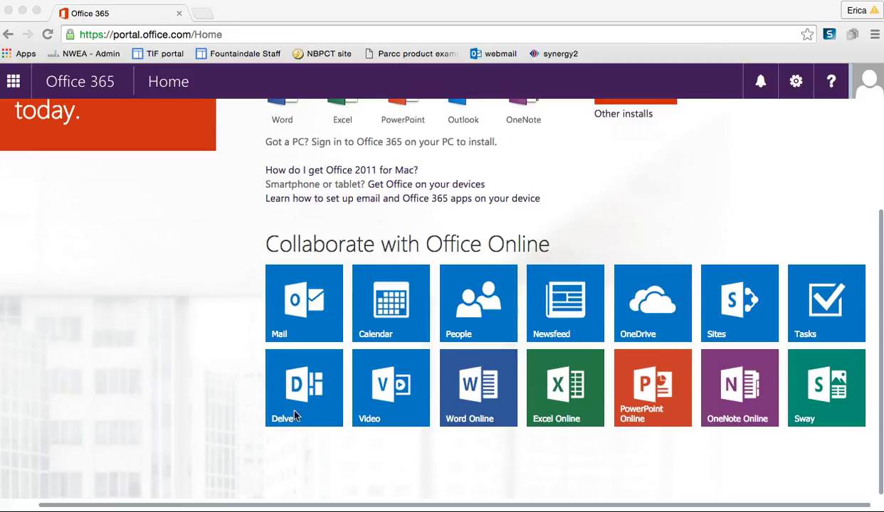
pyautogui.scroll(3, 186, 180)
pyautogui.scroll(-4, 186, 181)
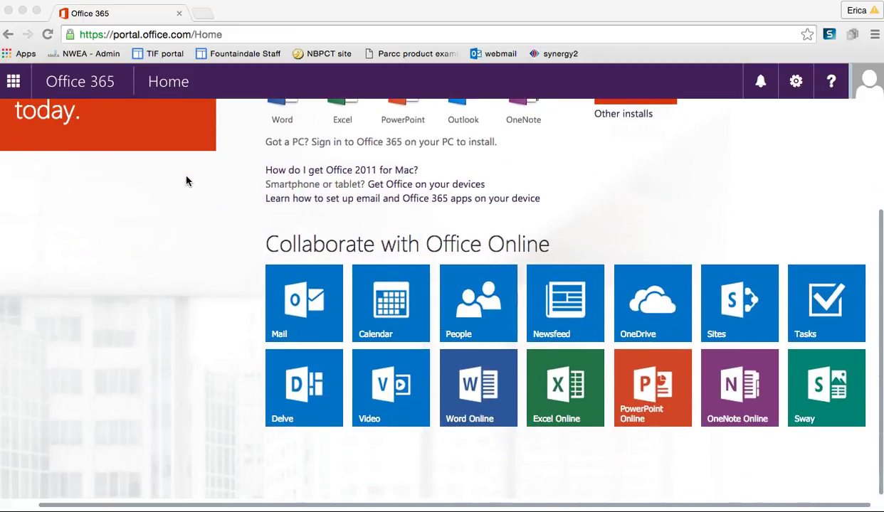
pyautogui.scroll(5, 187, 180)
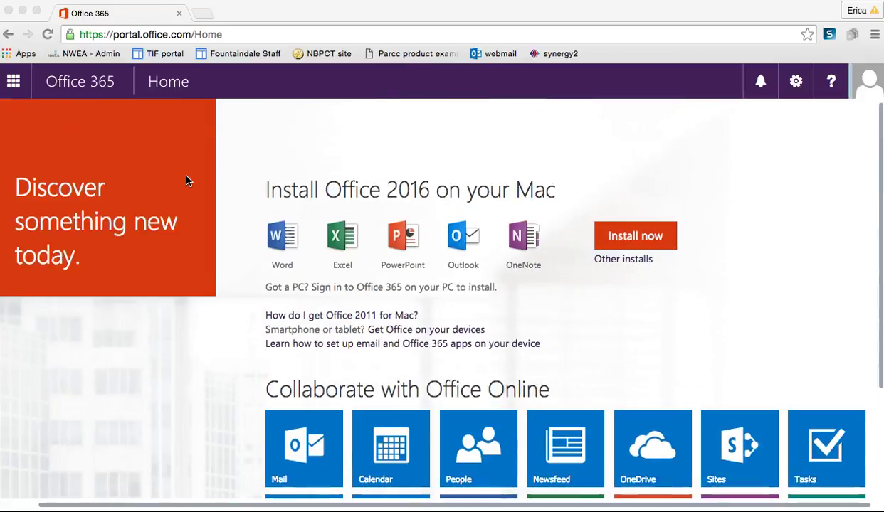
pyautogui.click(14, 82)
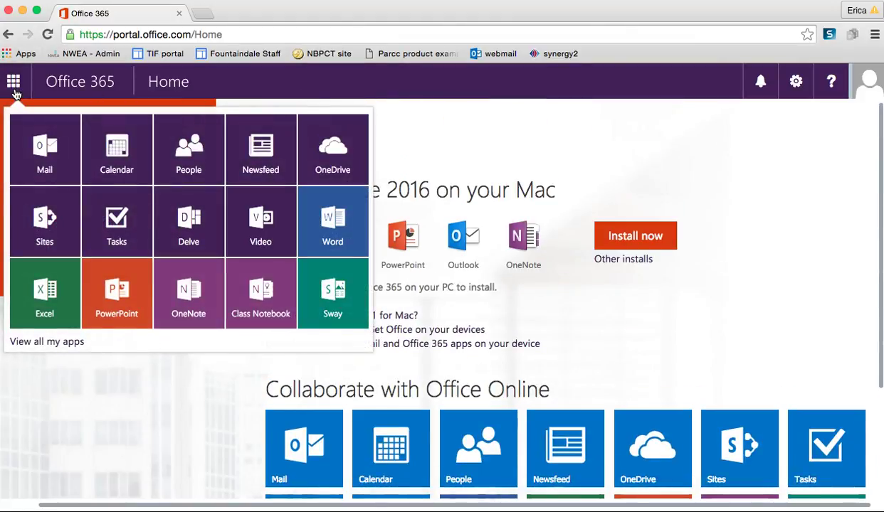
# Step: Launch Delve, scroll its Popular documents feed, then go to the Me profile page
pyautogui.click(183, 220)
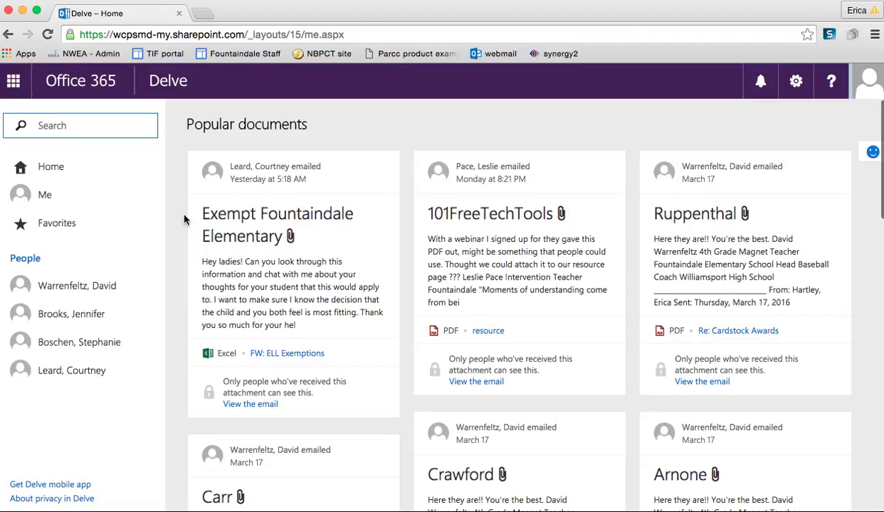
pyautogui.scroll(-5, 183, 219)
pyautogui.scroll(5, 184, 219)
pyautogui.scroll(-5, 184, 219)
pyautogui.scroll(-3, 184, 220)
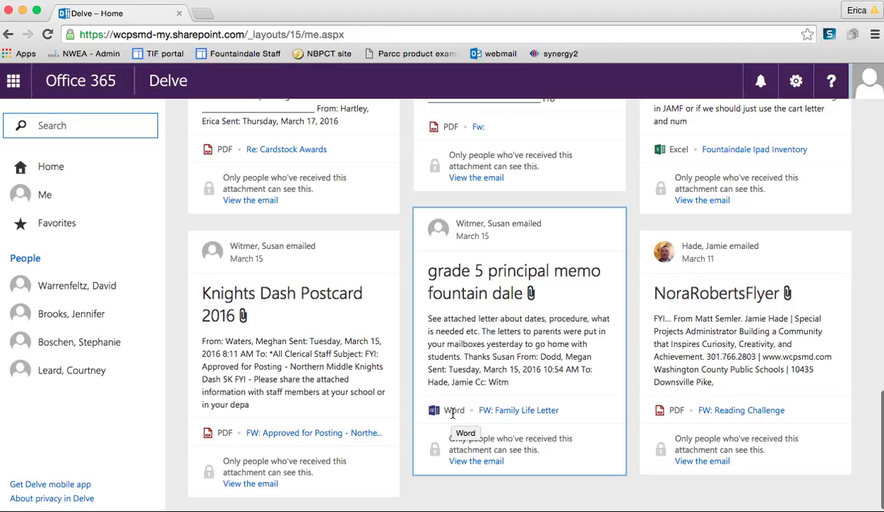
pyautogui.scroll(15, 452, 413)
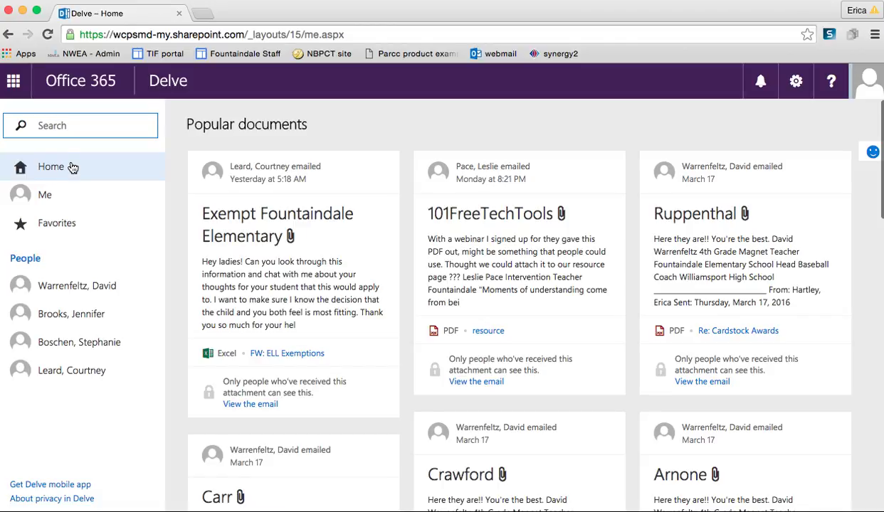
pyautogui.click(47, 196)
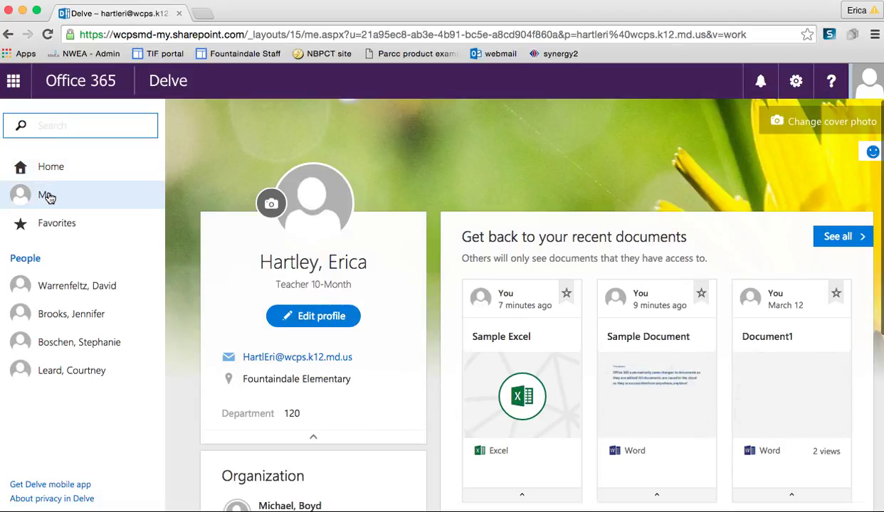
# Step: Scroll through the profile card, Organization chart up to the superintendent, and the Blog section
pyautogui.scroll(-4, 285, 310)
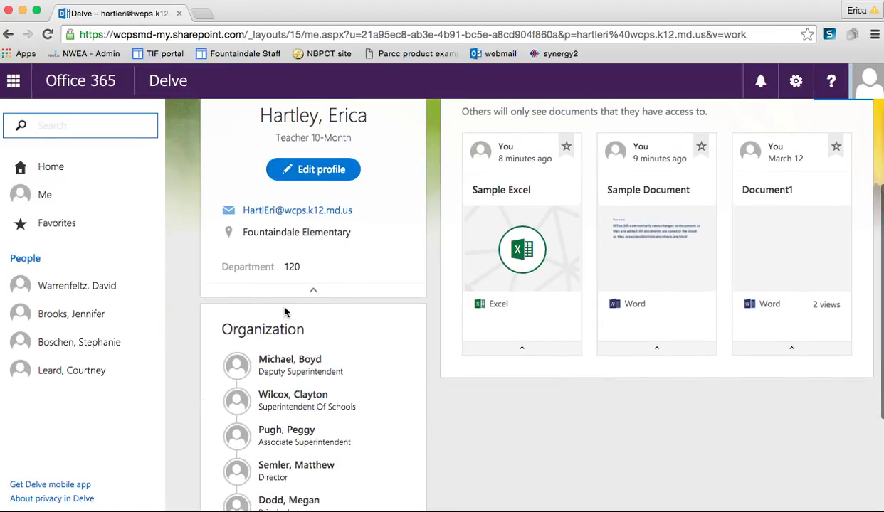
pyautogui.scroll(4, 284, 313)
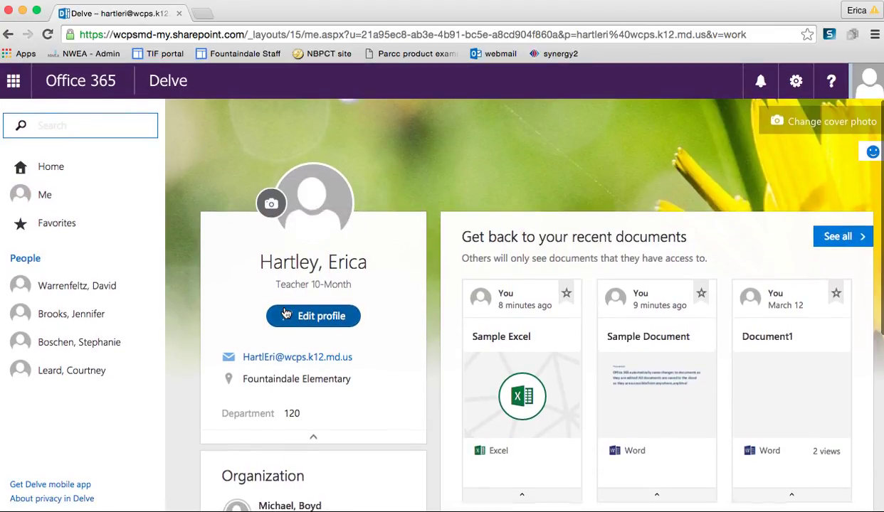
pyautogui.scroll(-5, 285, 313)
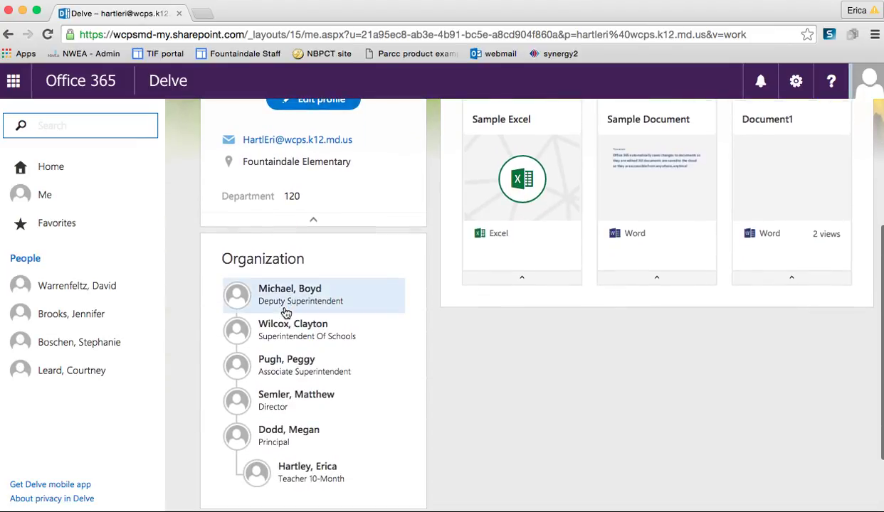
pyautogui.scroll(-1, 286, 313)
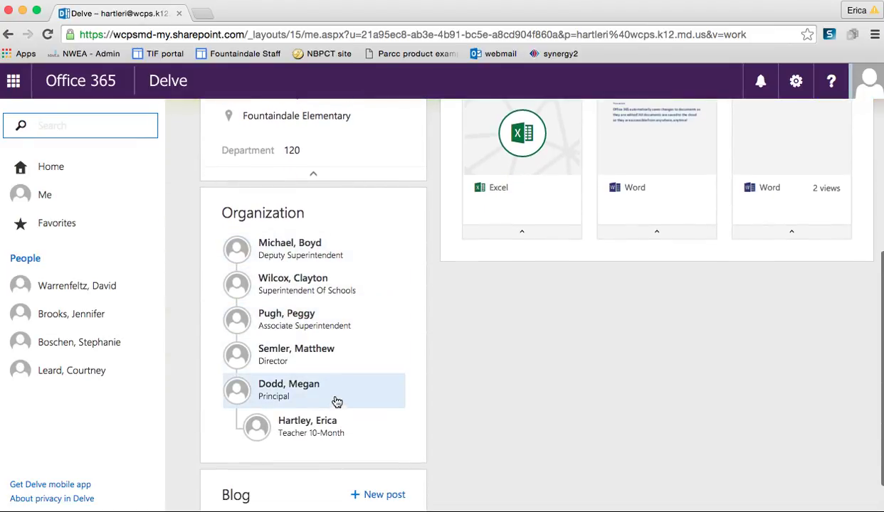
pyautogui.scroll(-1, 337, 406)
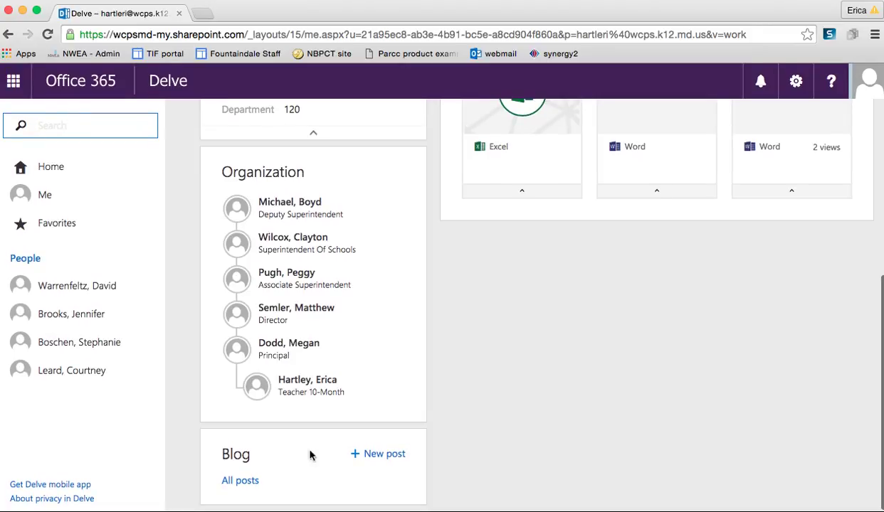
pyautogui.scroll(5, 324, 439)
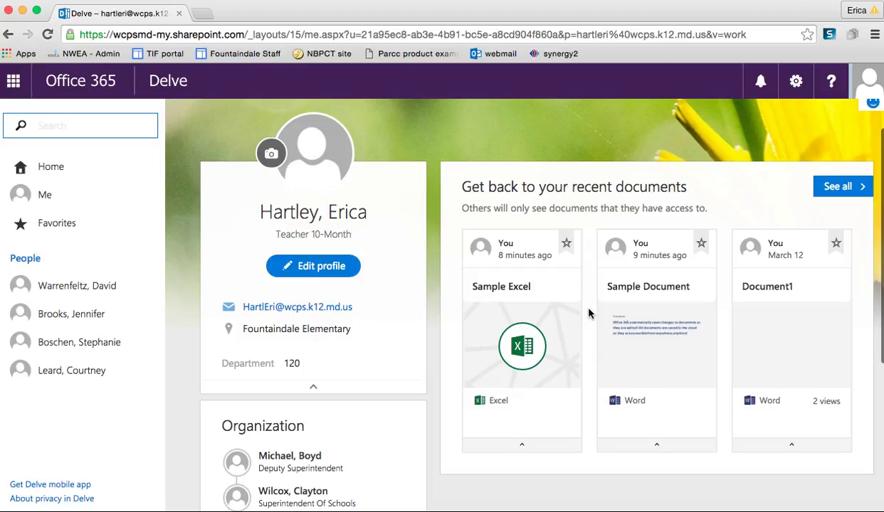
pyautogui.scroll(1, 589, 313)
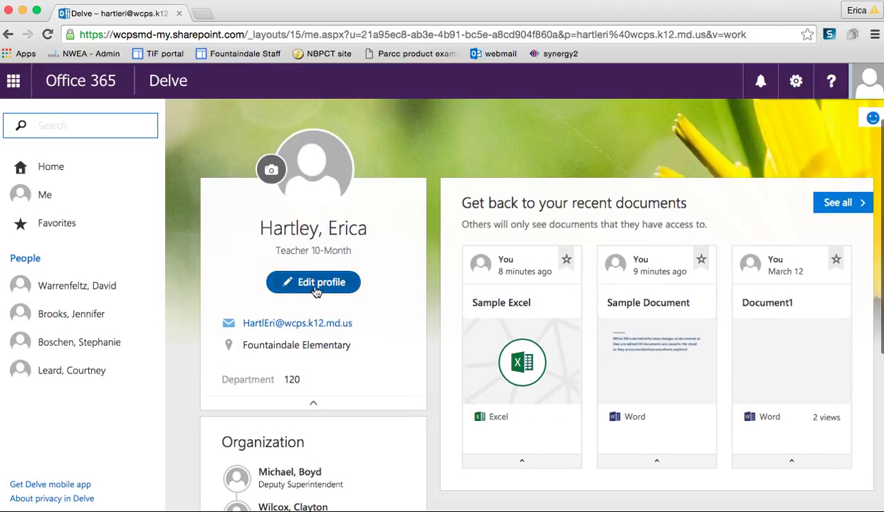
# Step: Start editing the profile in SharePoint and follow the Change your photo link
pyautogui.click(311, 276)
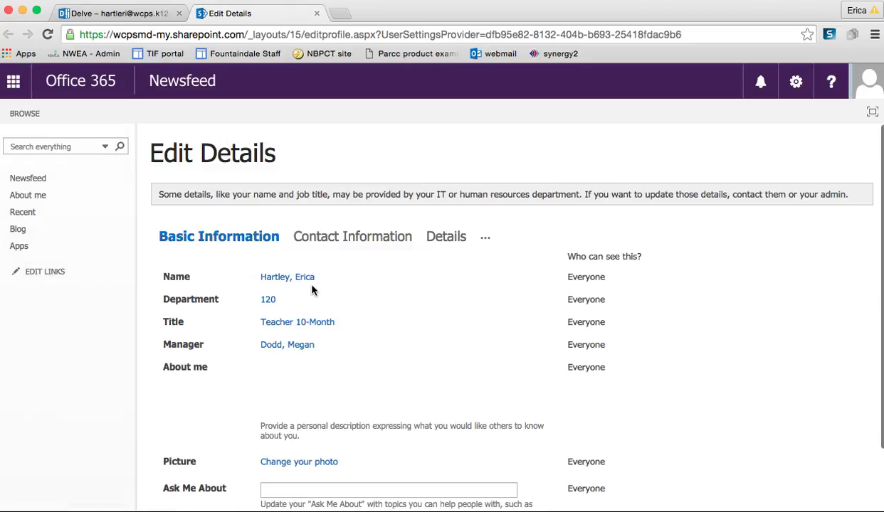
pyautogui.scroll(-2, 312, 289)
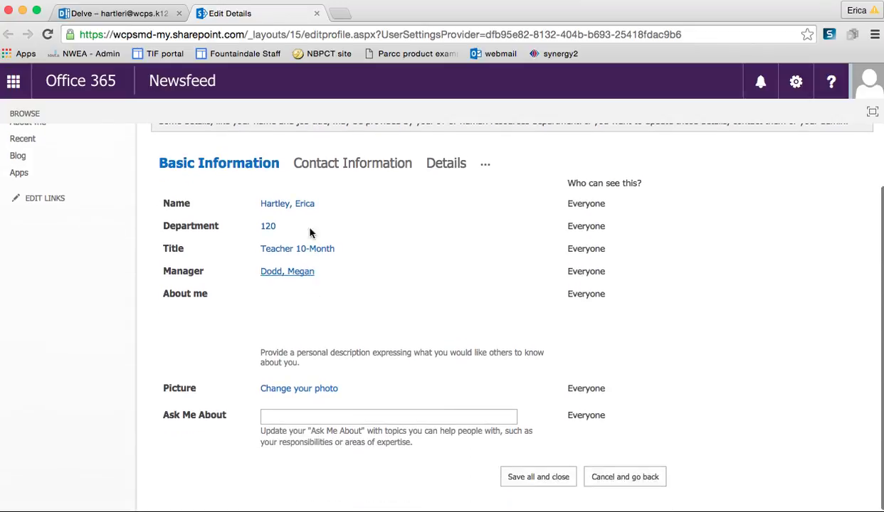
pyautogui.click(301, 393)
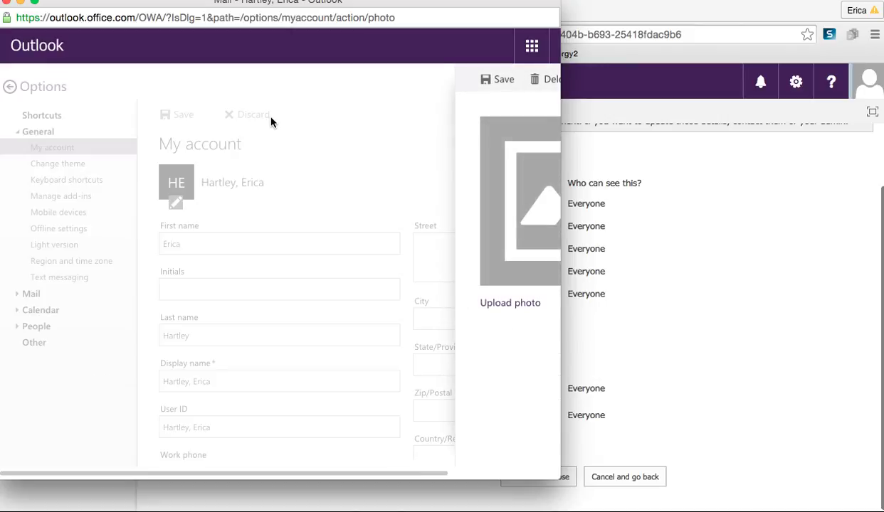
# Step: Upload 'Screen Shot 2016-03-25 at 1.21.47 PM' as the account photo and save it
pyautogui.hscroll(5, 296, 118)
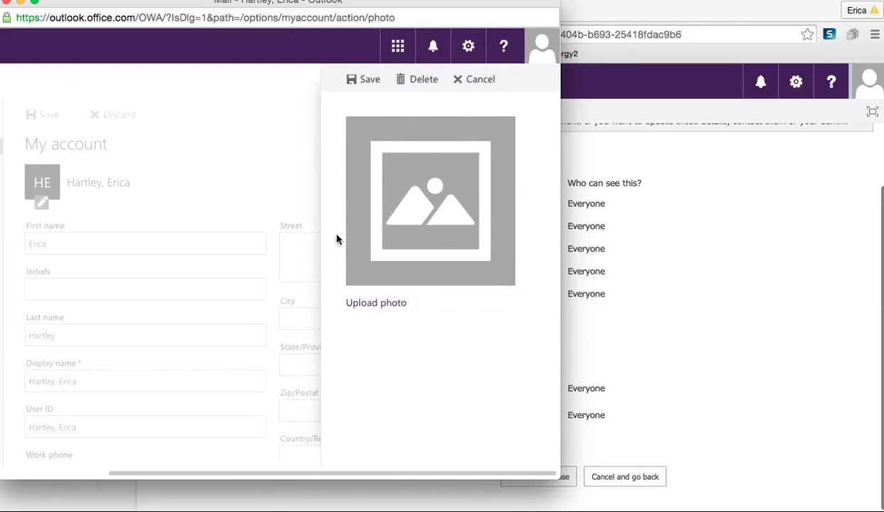
pyautogui.click(376, 305)
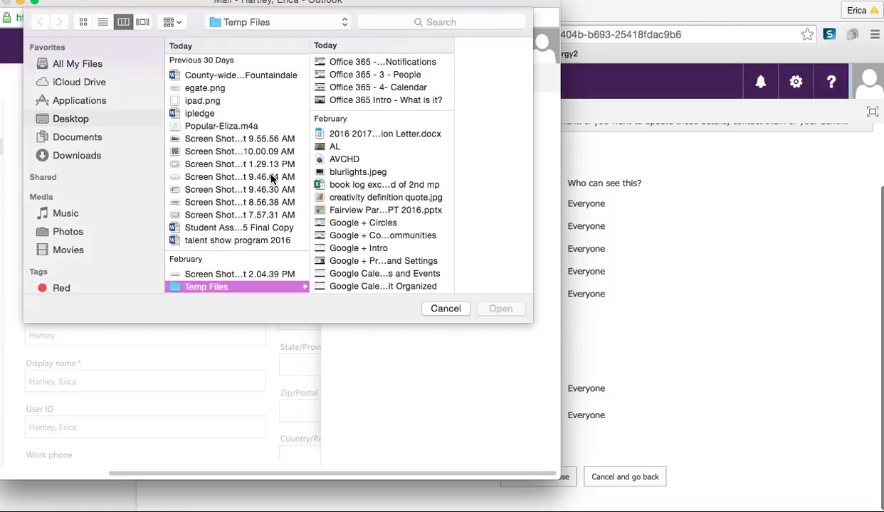
pyautogui.scroll(-5, 270, 178)
pyautogui.scroll(10, 284, 178)
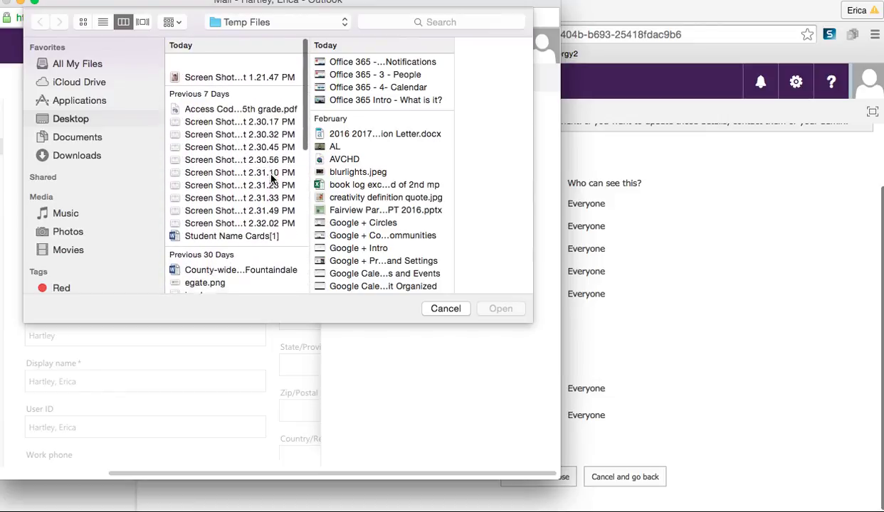
pyautogui.click(271, 64)
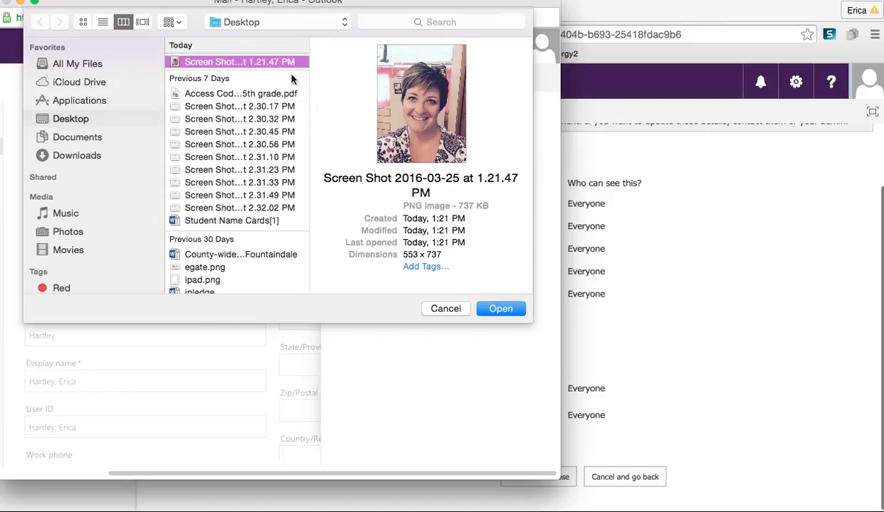
pyautogui.click(500, 308)
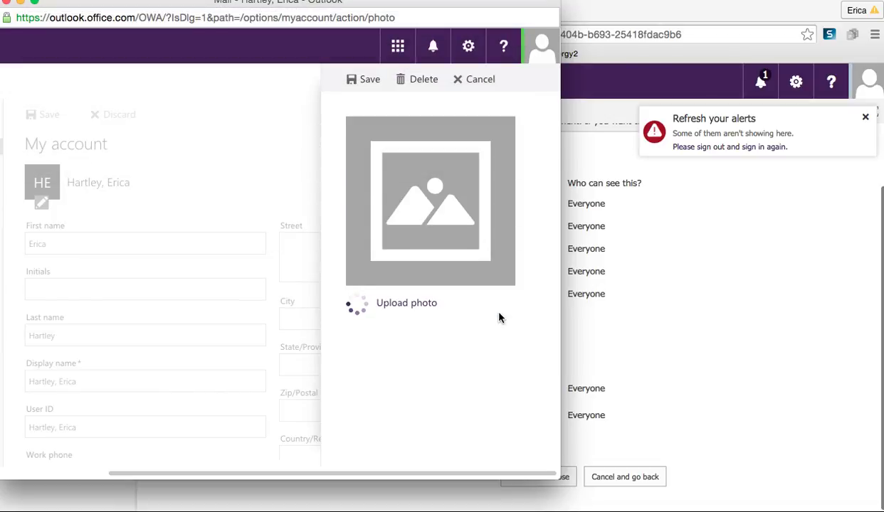
pyautogui.click(370, 80)
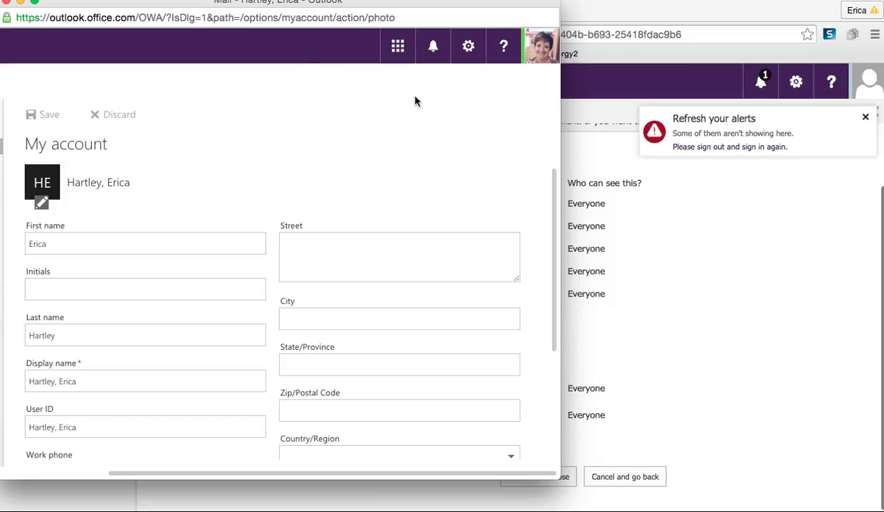
# Step: Recheck the photo panel, cancel it, review the My account form, and close the Outlook window
pyautogui.click(42, 205)
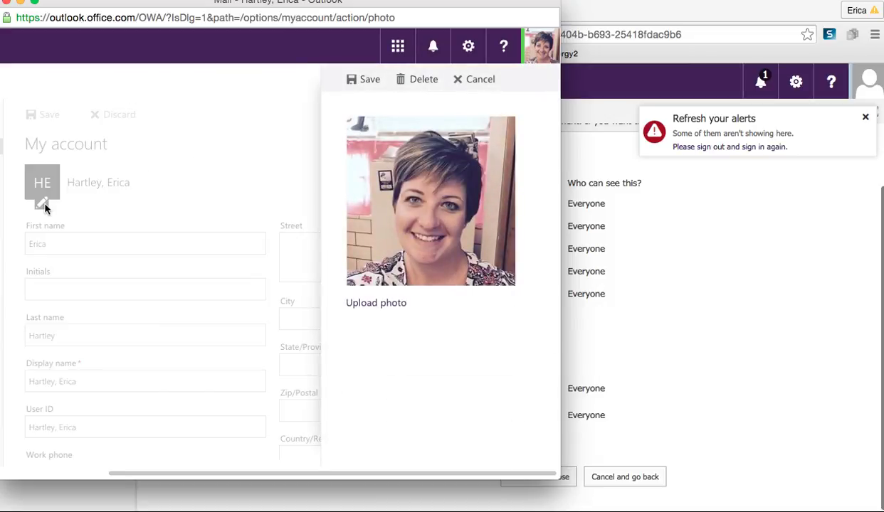
pyautogui.click(468, 80)
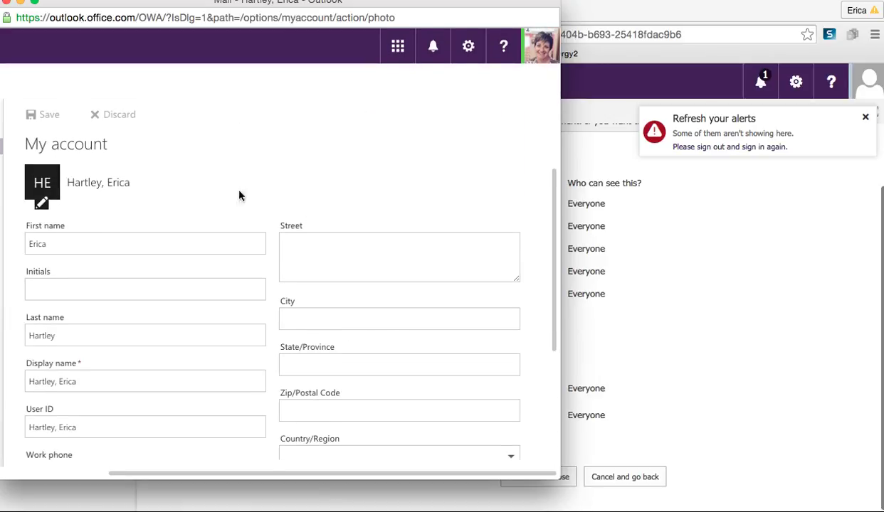
pyautogui.scroll(-3, 326, 336)
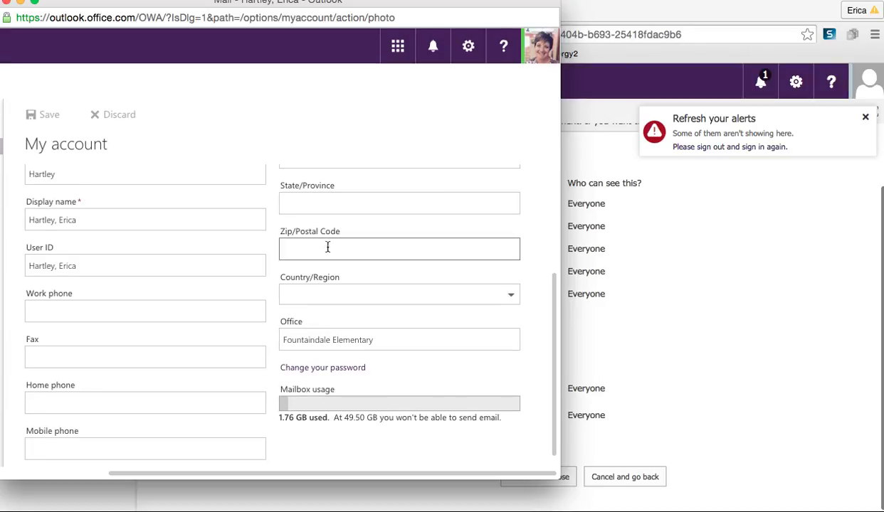
pyautogui.scroll(1, 331, 194)
pyautogui.scroll(2, 331, 193)
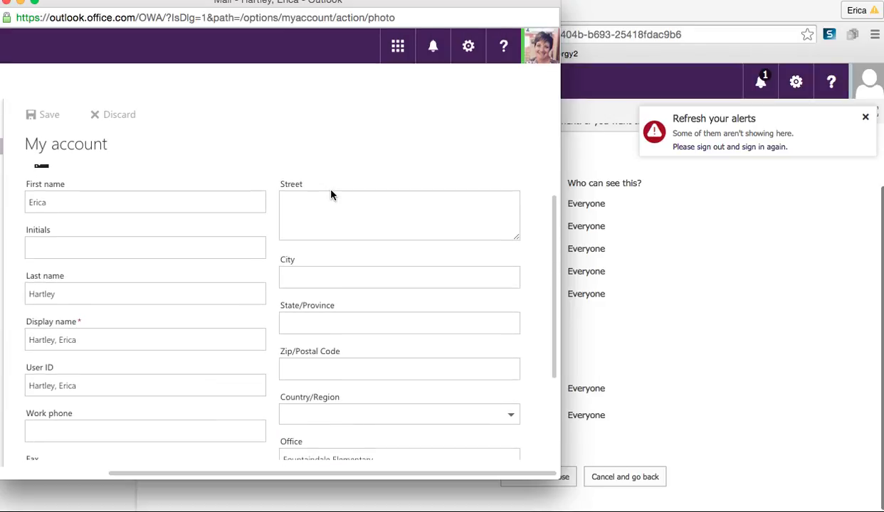
pyautogui.scroll(-2, 331, 192)
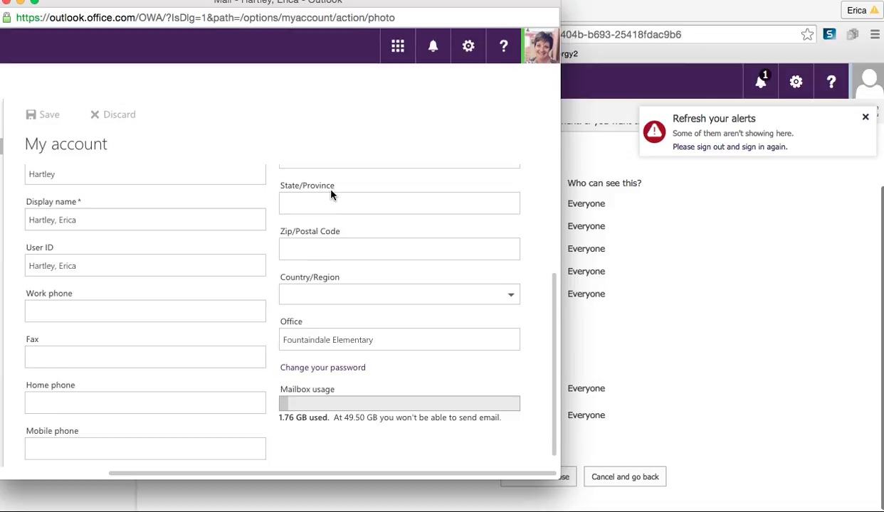
pyautogui.hscroll(-2, 331, 194)
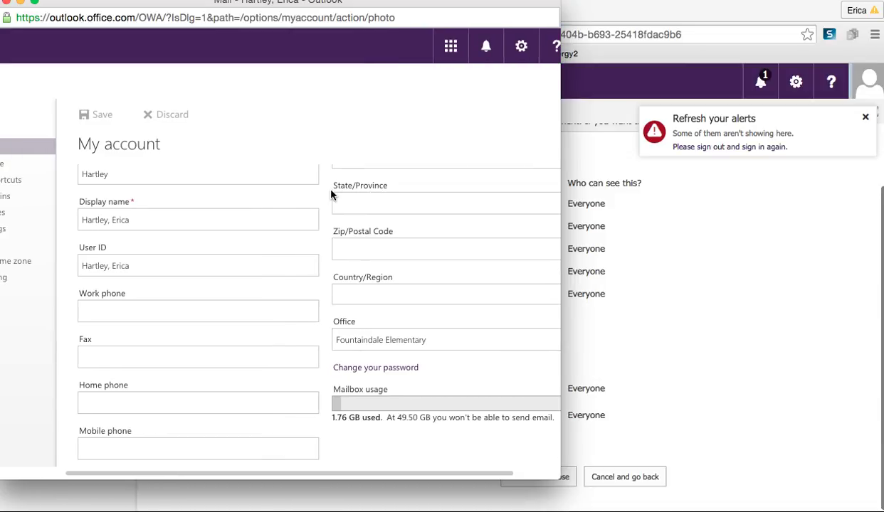
pyautogui.scroll(5, 330, 194)
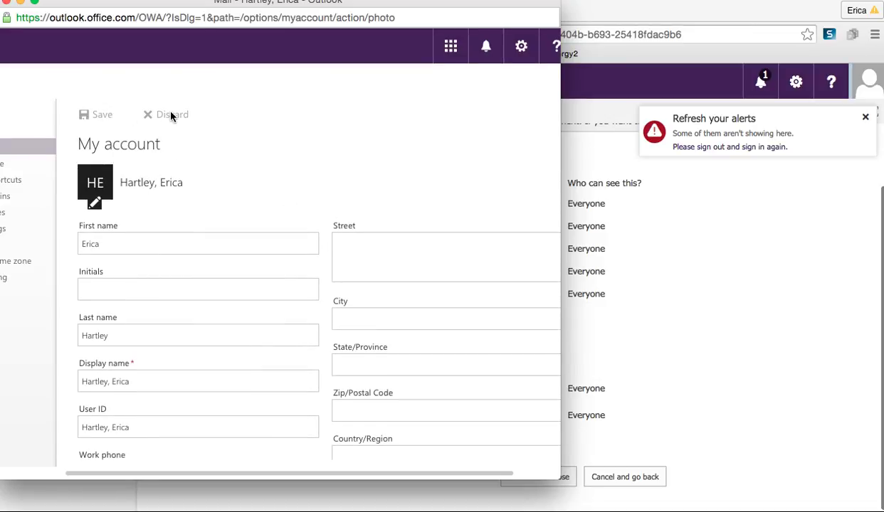
pyautogui.click(7, 3)
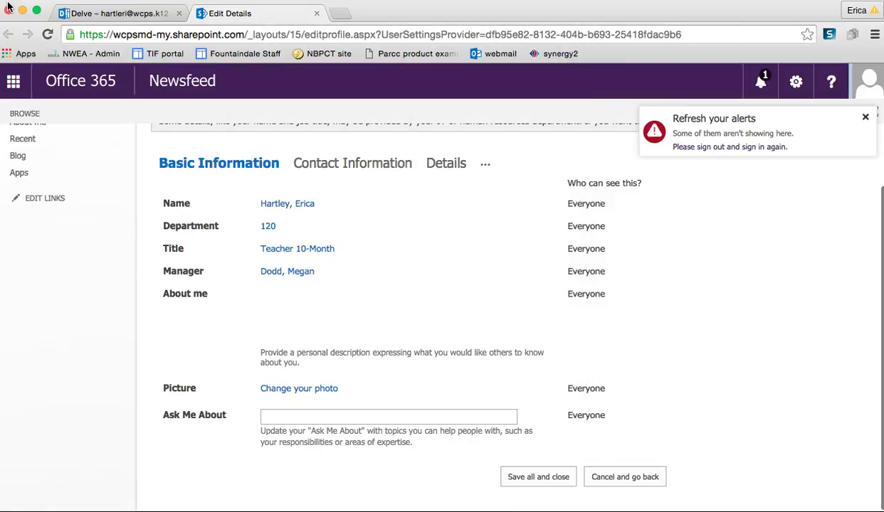
# Step: Dismiss the 'Refresh your alerts' notice, then 'Save all and close' and confirm the Profile Changes message
pyautogui.scroll(1, 256, 315)
pyautogui.scroll(-1, 259, 315)
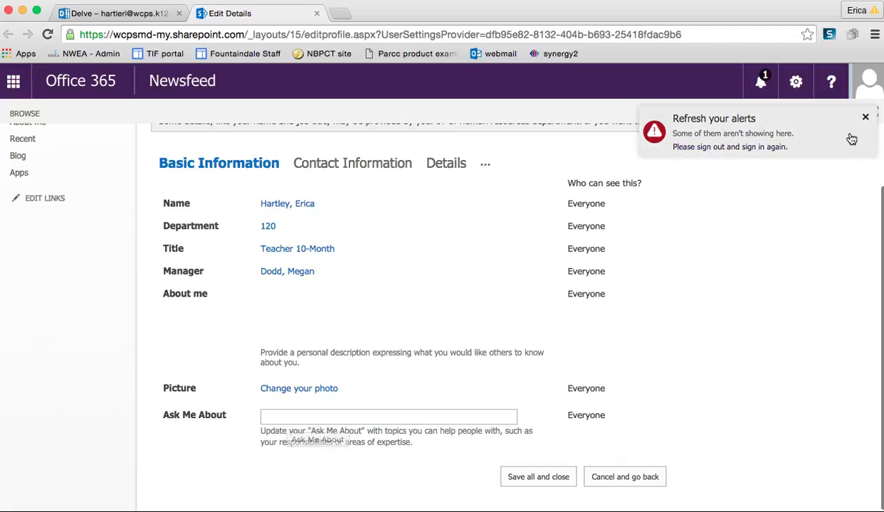
pyautogui.click(865, 118)
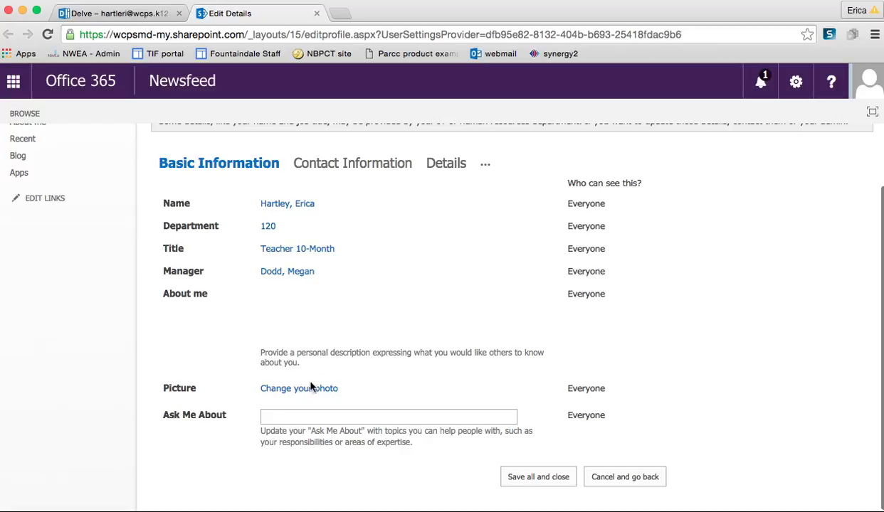
pyautogui.click(521, 477)
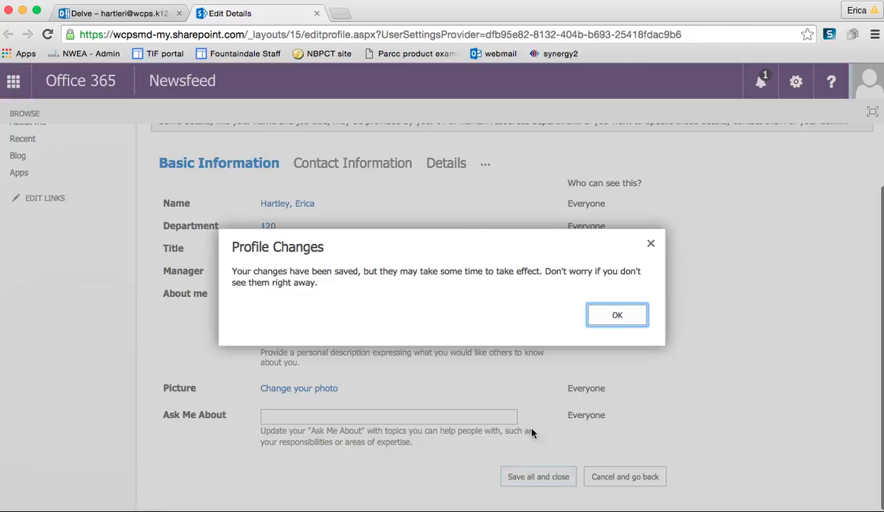
pyautogui.click(609, 320)
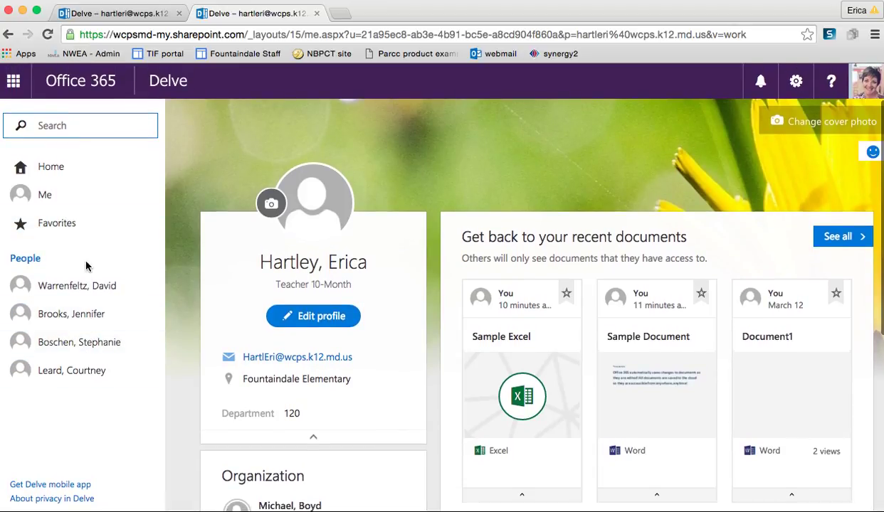
# Step: Open Delve Favorites and scroll the page, which has no boards or documents yet
pyautogui.click(71, 226)
pyautogui.scroll(-2, 329, 246)
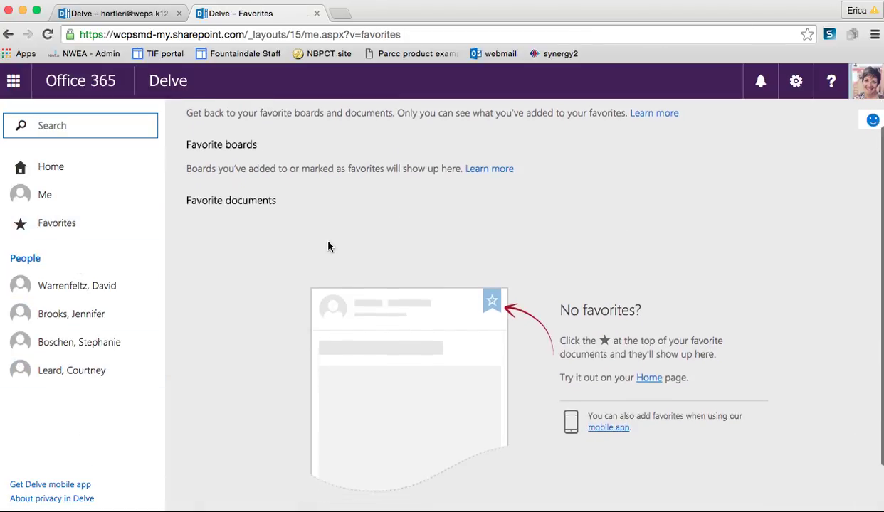
pyautogui.scroll(-1, 328, 246)
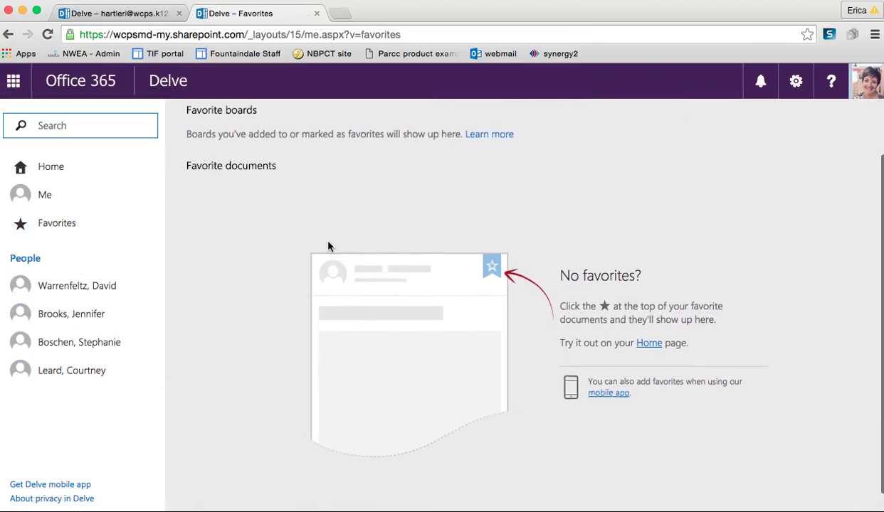
pyautogui.scroll(3, 328, 246)
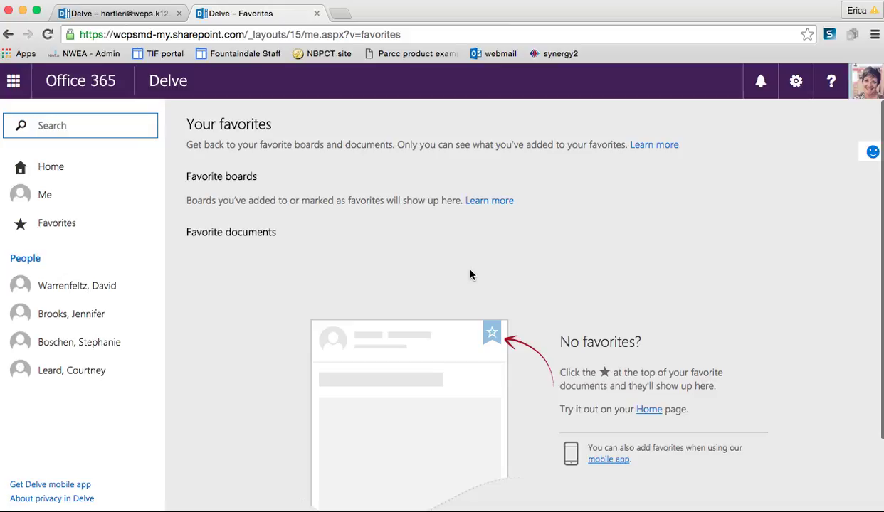
# Step: Open the Delve Home page and scroll through its Popular documents
pyautogui.click(57, 166)
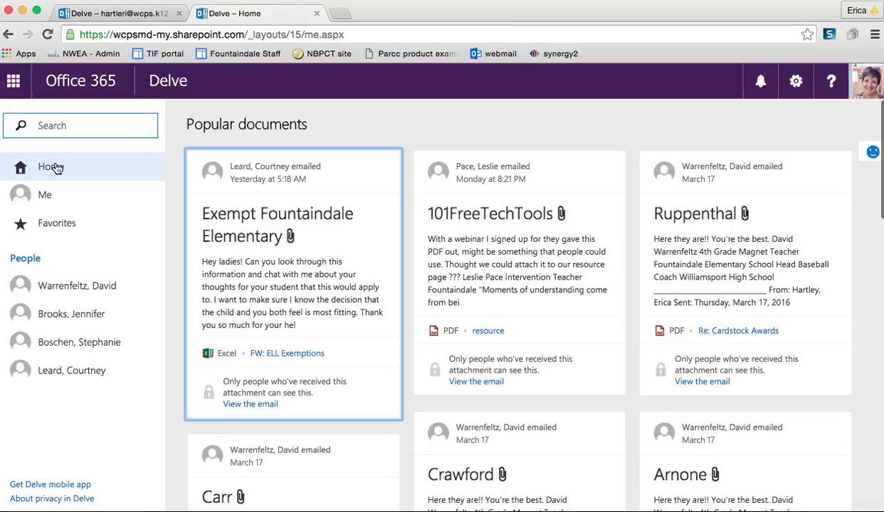
pyautogui.scroll(-5, 315, 289)
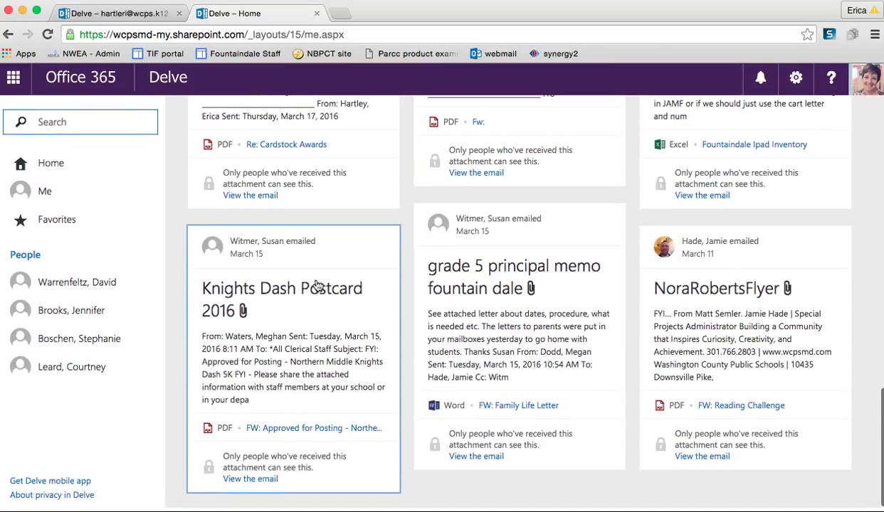
pyautogui.scroll(5, 318, 284)
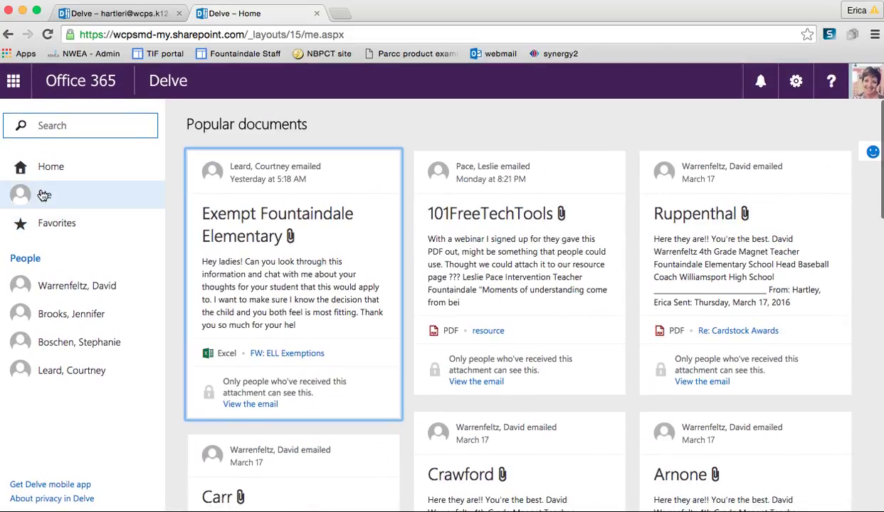
# Step: Return to the Me profile page and scroll its recent documents, Sample Excel and Sample Document
pyautogui.click(44, 195)
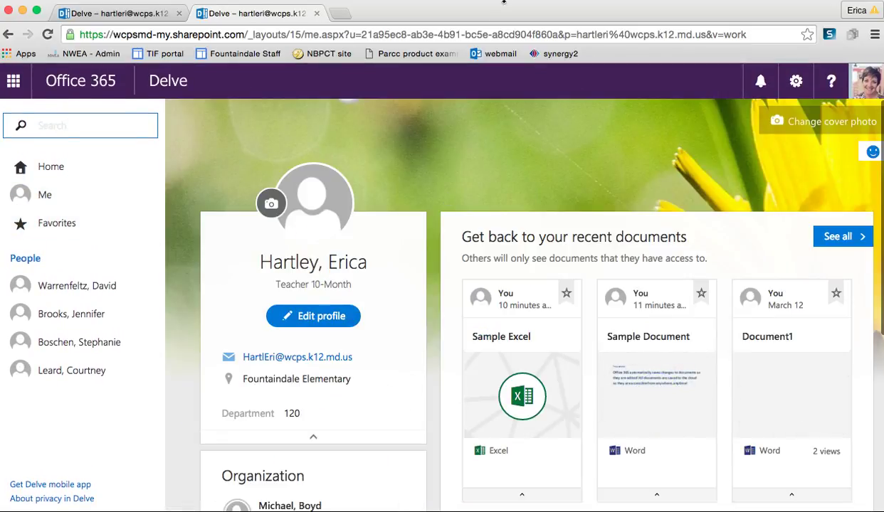
pyautogui.scroll(-5, 573, 270)
pyautogui.scroll(5, 573, 270)
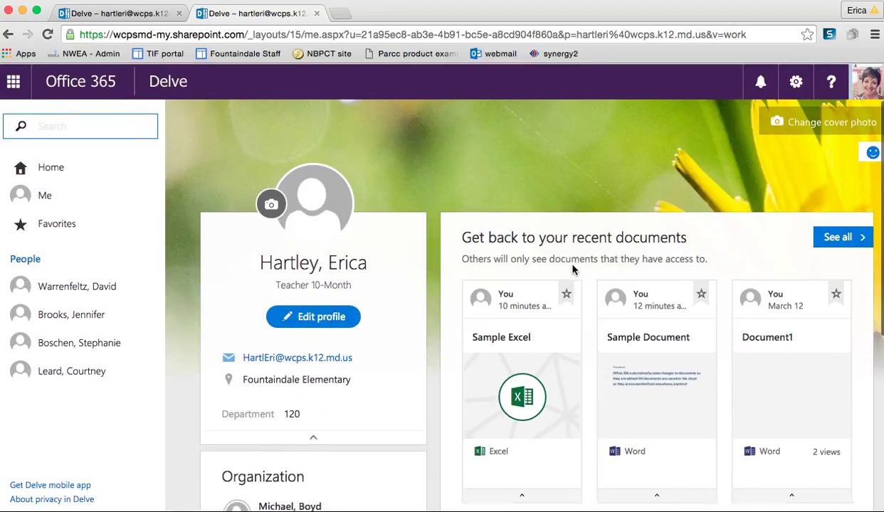